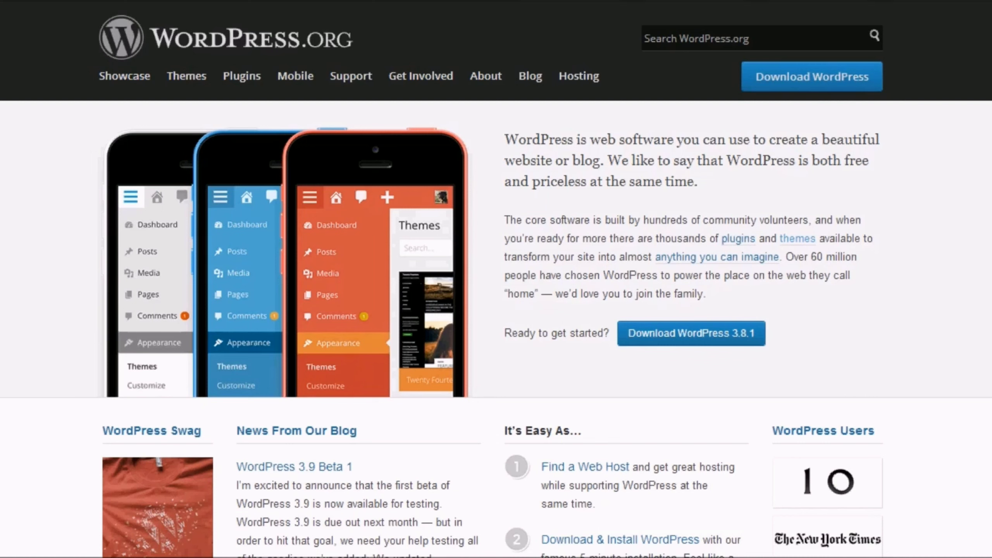
# - Download the WordPress 3.8.1 package from WordPress.org
pyautogui.click(812, 76)
pyautogui.click(815, 189)
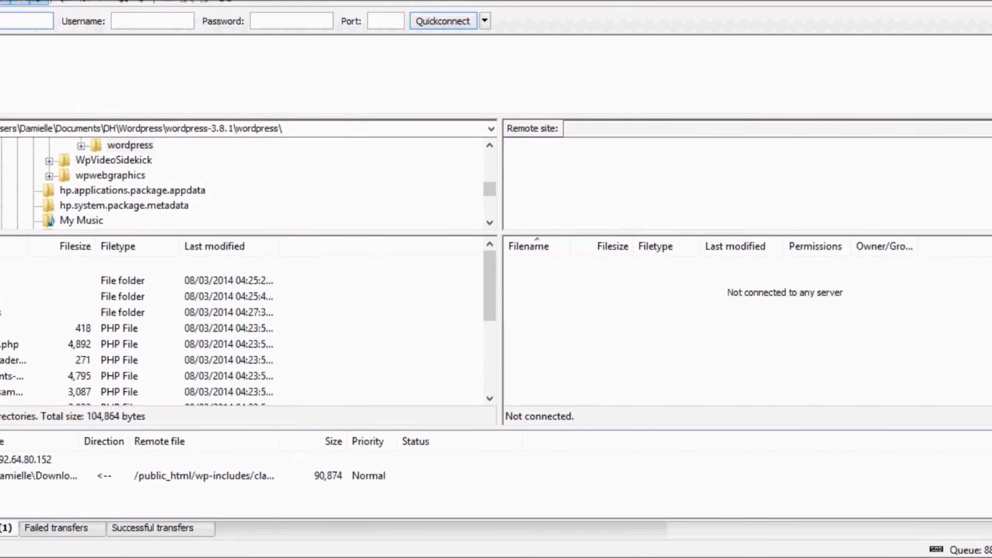
# - Switch to the browser window that shows the FileZilla website
pyautogui.moveTo(70, 557)
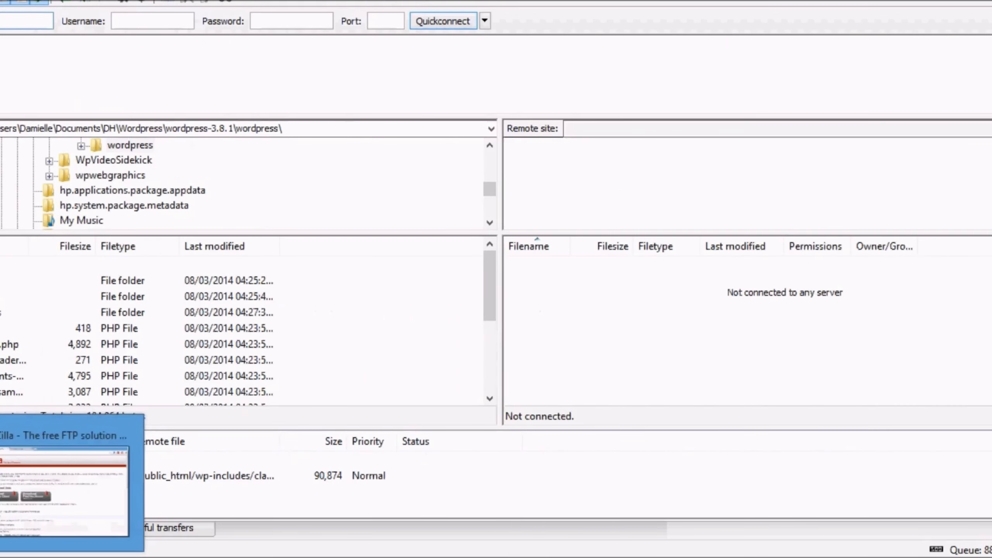
pyautogui.click(64, 493)
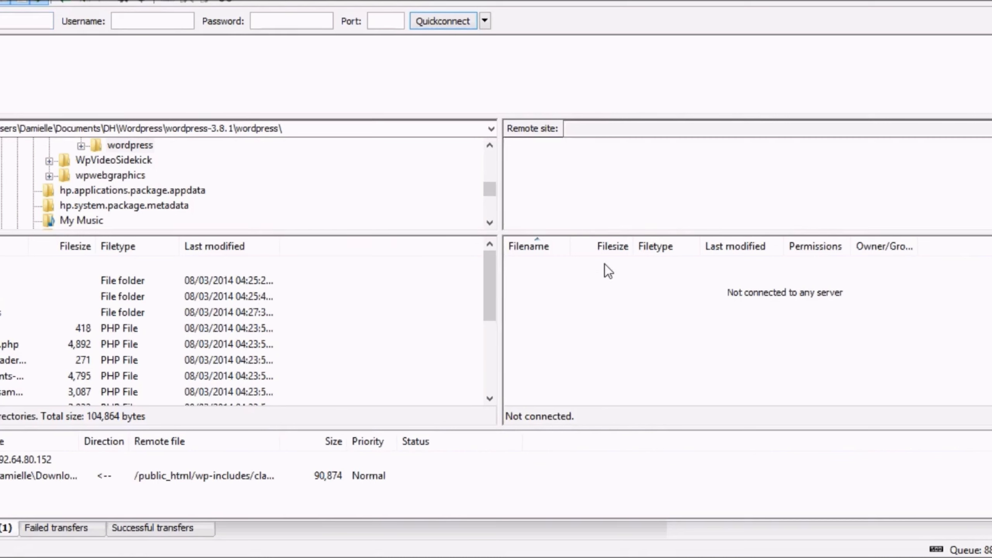
# - Enter wpvideosidekick.com as the quick connection host and visit the empty username and port fields
pyautogui.click(24, 21)
pyautogui.write('wpvideosid')
pyautogui.write('ekick')
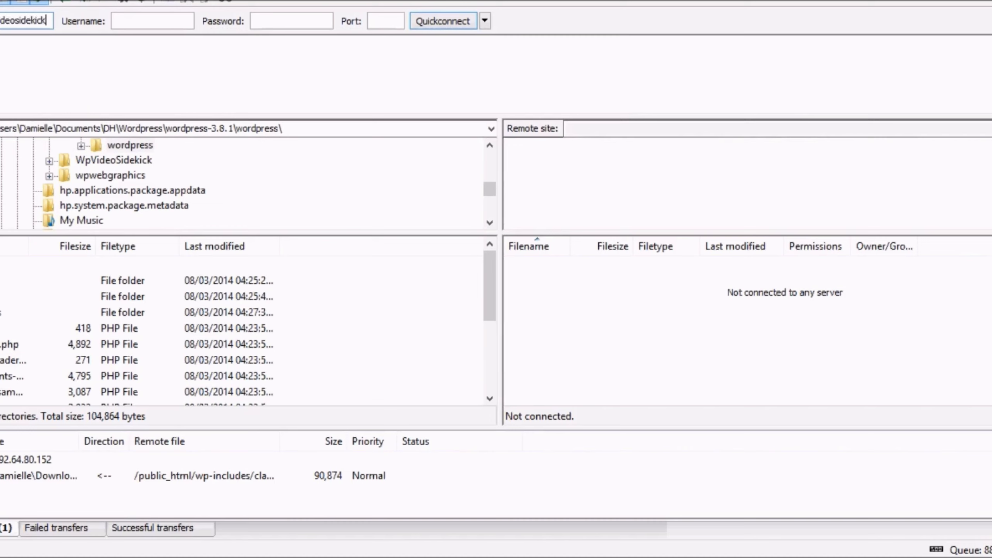
pyautogui.write('.com')
pyautogui.press('Home')
pyautogui.press('Right')
pyautogui.press('Right')
pyautogui.press('Right')
pyautogui.press('Right')
pyautogui.press('Right')
pyautogui.press('Right')
pyautogui.press('Right')
pyautogui.press('Right')
pyautogui.press('Right')
pyautogui.press('Right')
pyautogui.press('Right')
pyautogui.press('Right')
pyautogui.press('Right')
pyautogui.press('Right')
pyautogui.press('Right')
pyautogui.press('Right')
pyautogui.click(122, 24)
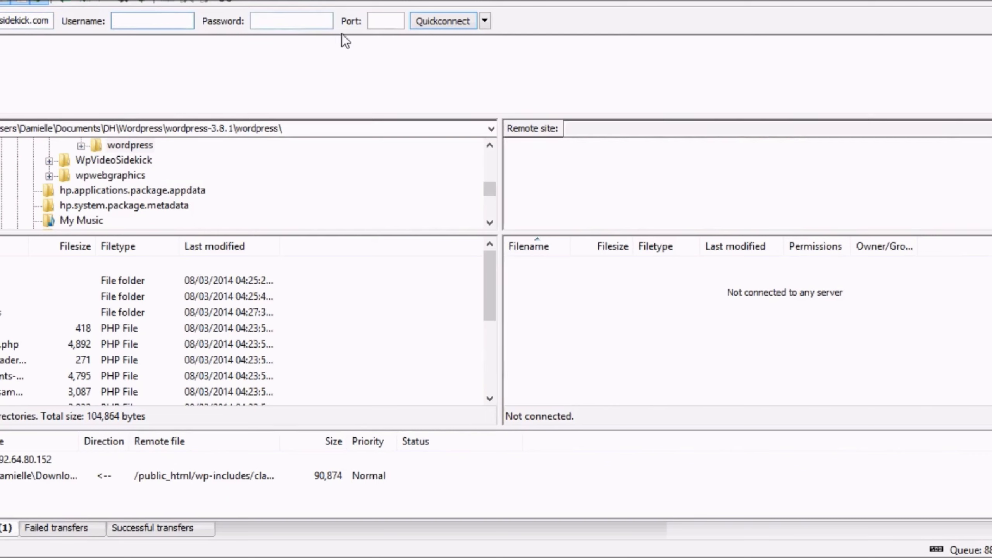
pyautogui.click(391, 29)
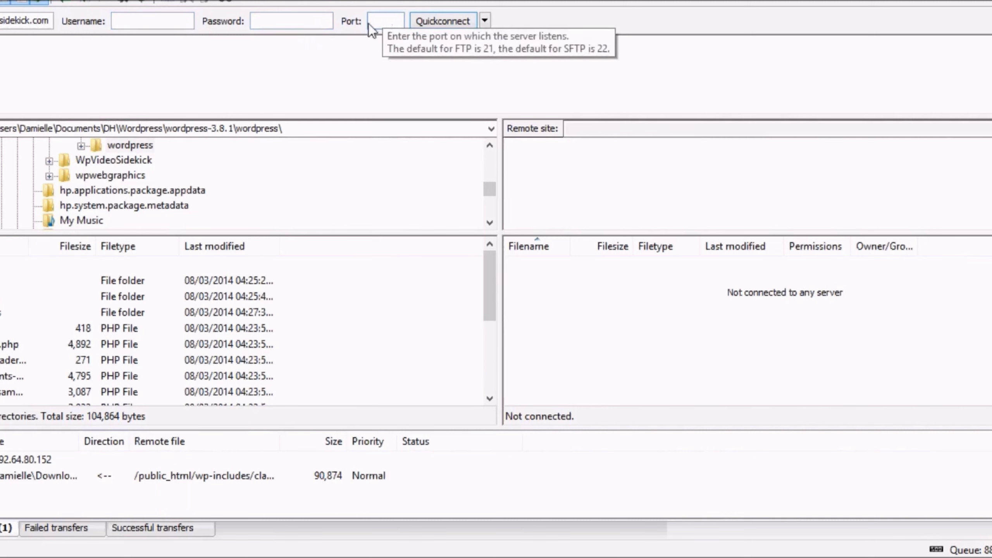
pyautogui.click(390, 28)
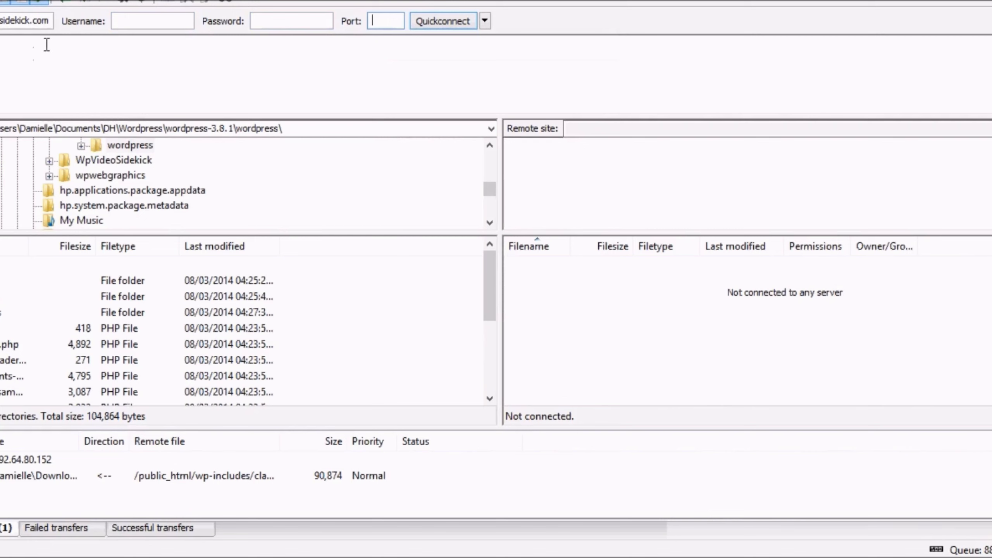
# - Clear the host address and try a quick connection without any login details
pyautogui.doubleClick(27, 20)
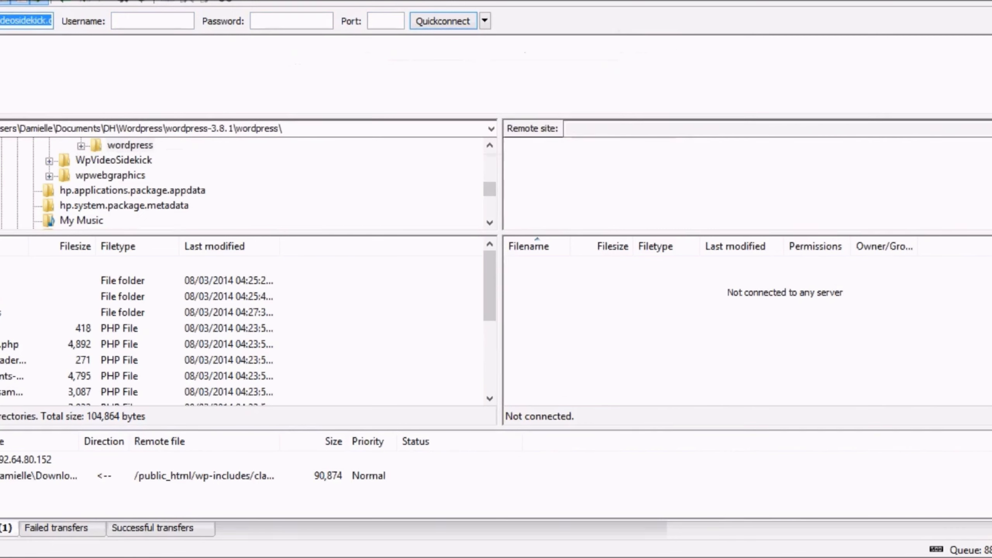
pyautogui.press('BackSpace')
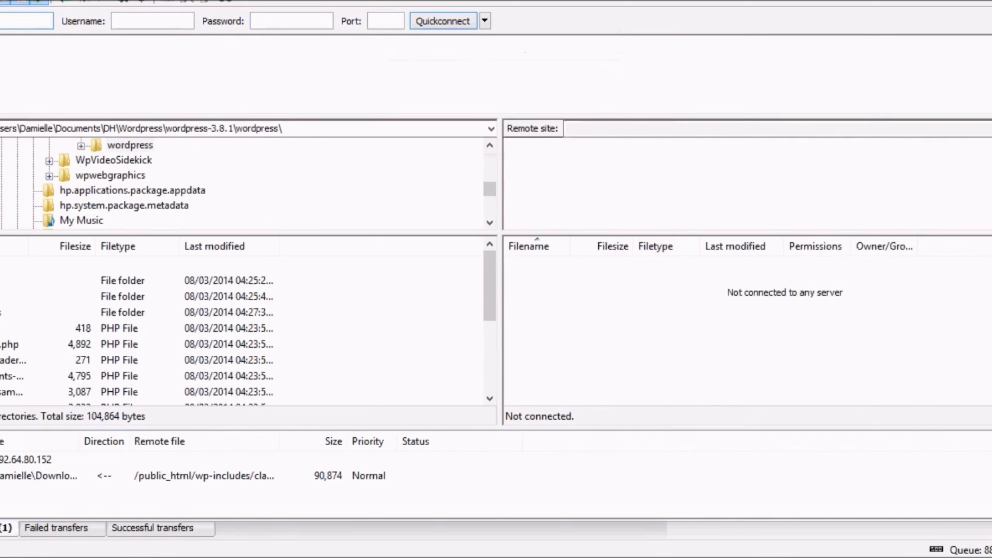
pyautogui.click(431, 18)
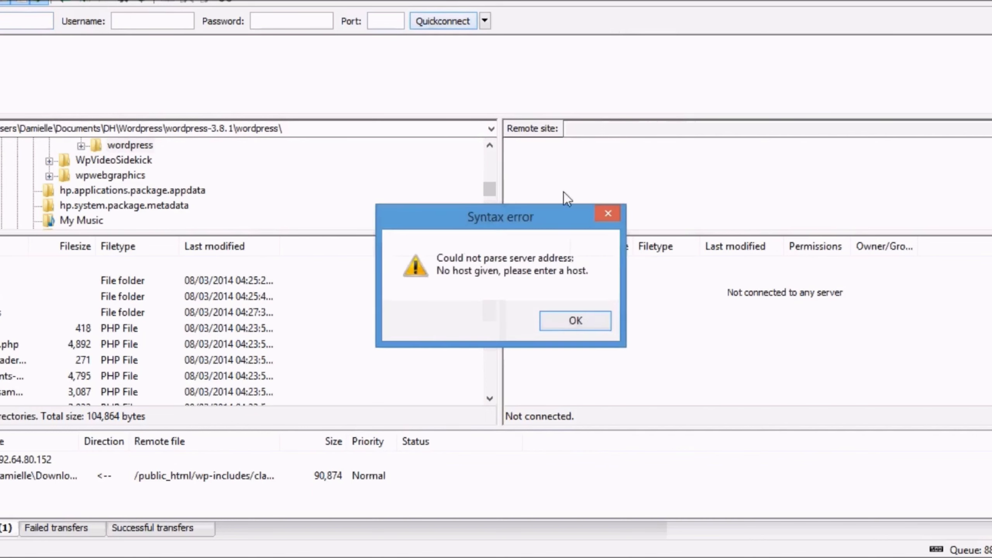
pyautogui.click(561, 323)
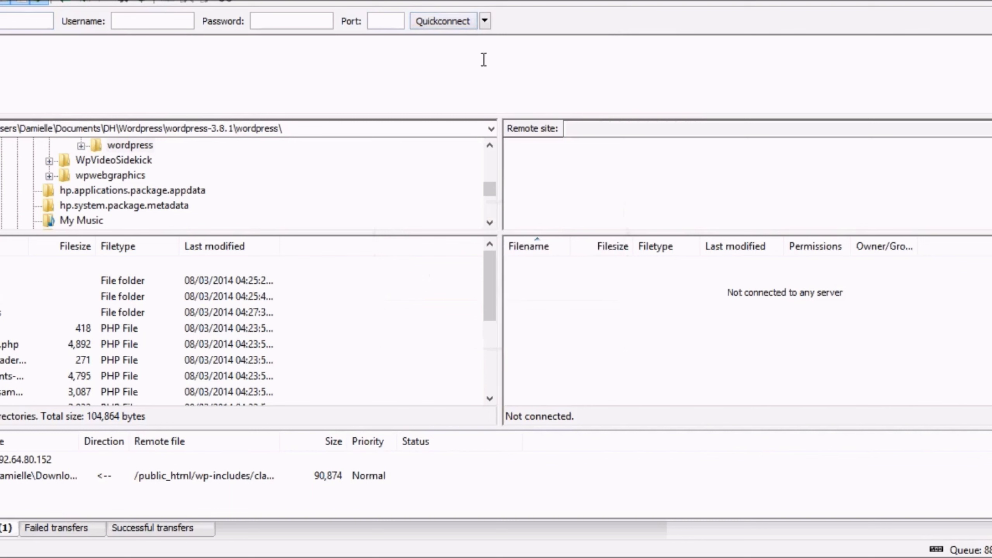
# - Reconnect to the last used FTP server
pyautogui.click(141, 2)
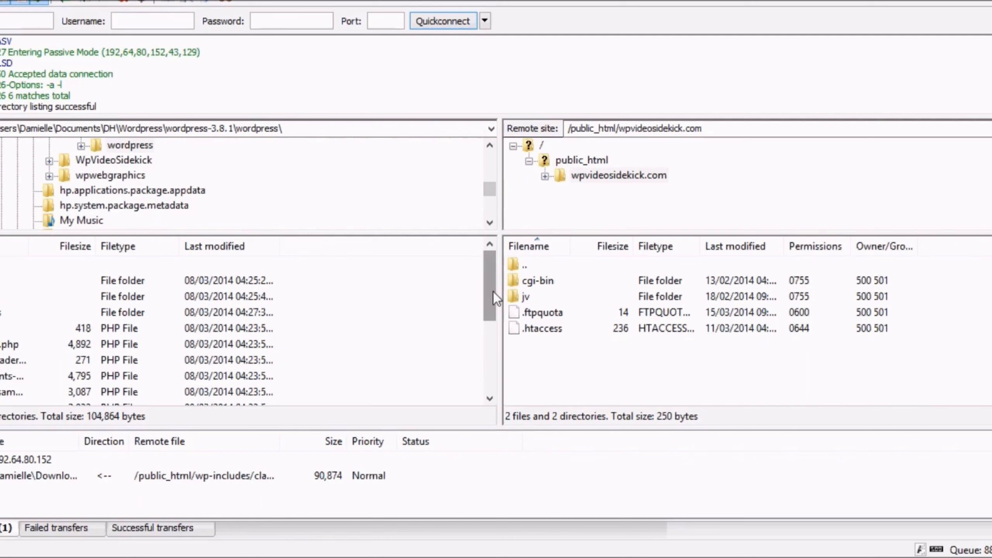
# - Move the local site up from the wordpress folder, level by level, to the Users folder
pyautogui.moveTo(491, 291); pyautogui.dragTo(504, 272)
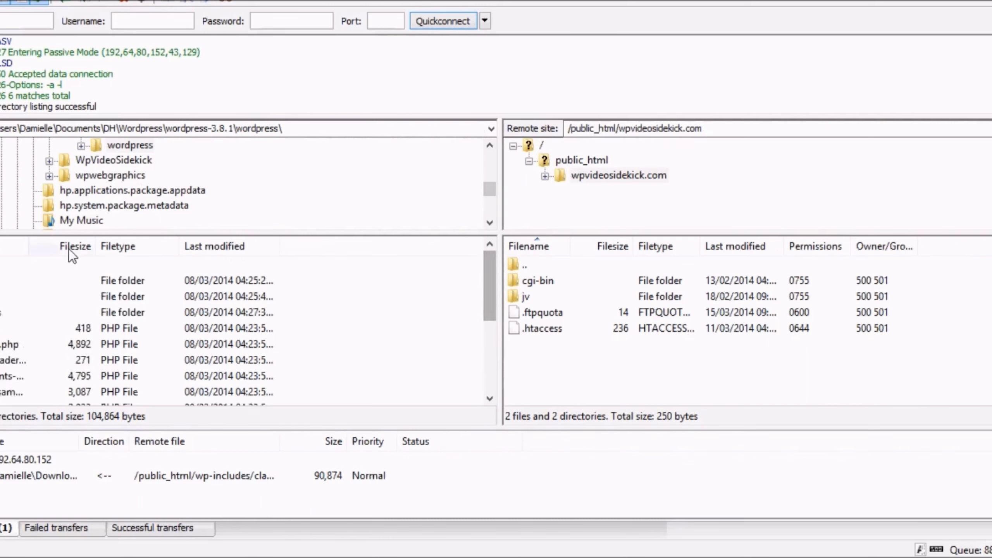
pyautogui.doubleClick(8, 265)
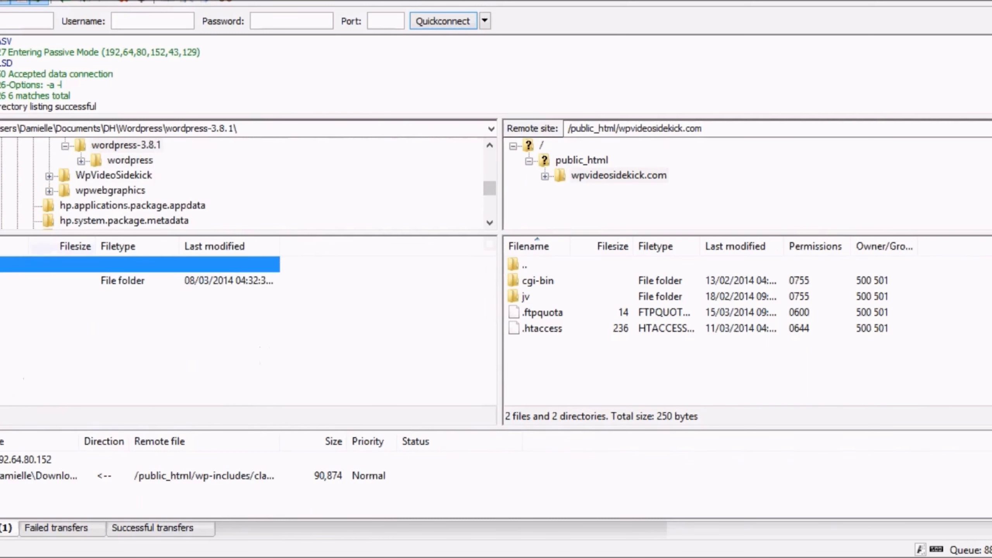
pyautogui.doubleClick(7, 265)
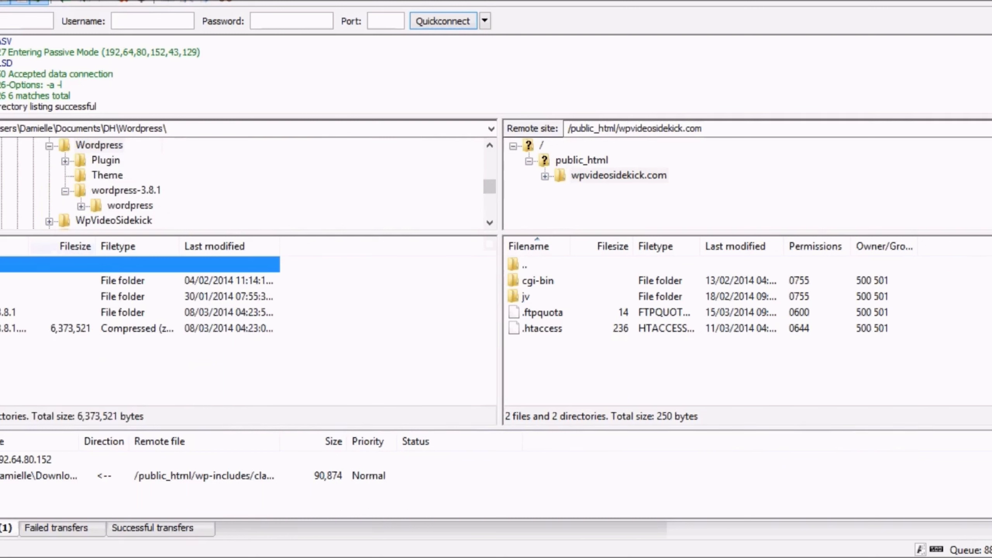
pyautogui.doubleClick(8, 264)
pyautogui.click(8, 264)
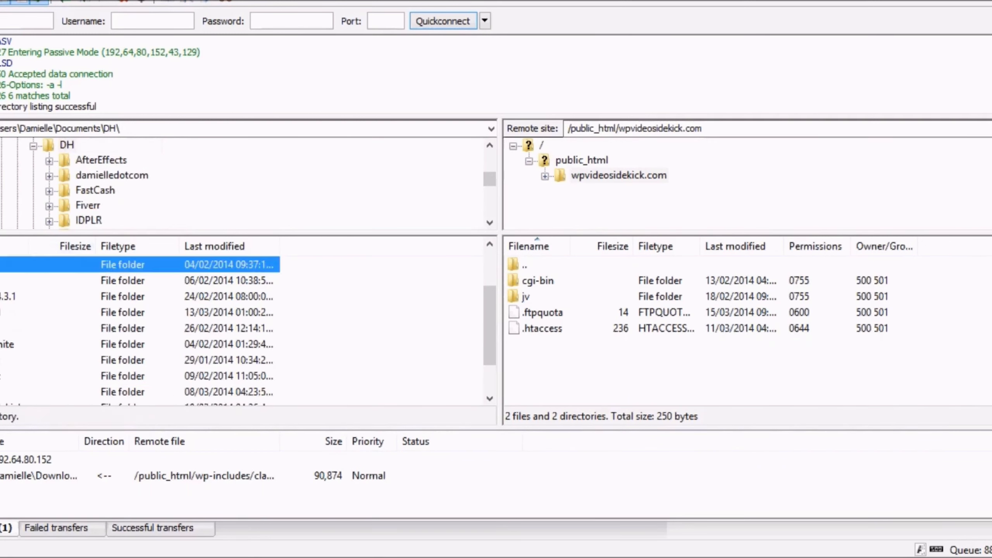
pyautogui.moveTo(495, 316); pyautogui.dragTo(499, 255)
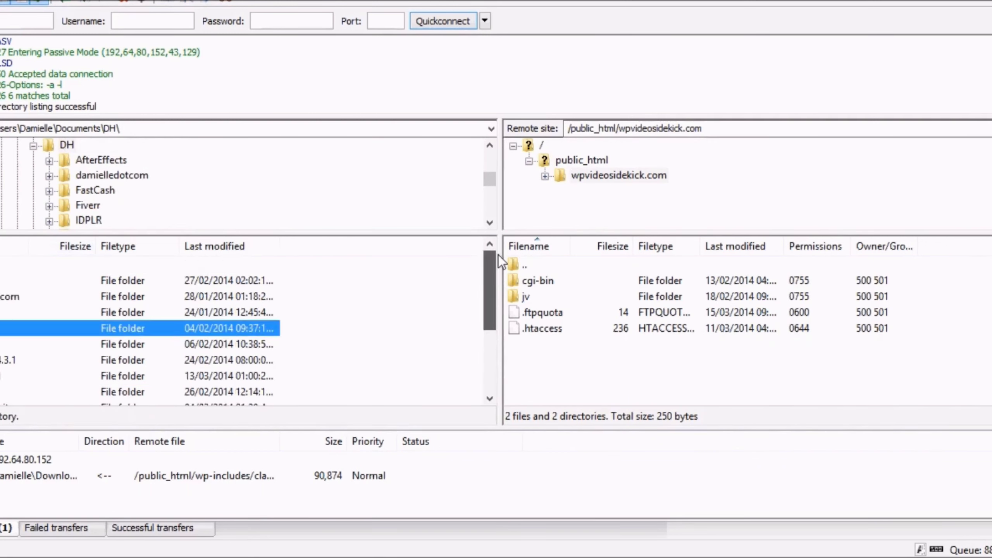
pyautogui.doubleClick(23, 265)
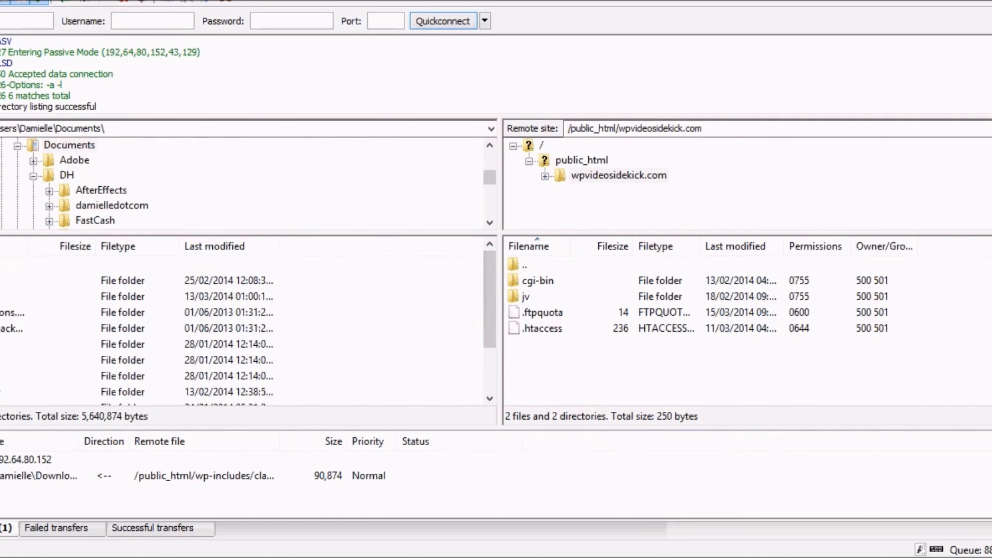
pyautogui.doubleClick(7, 264)
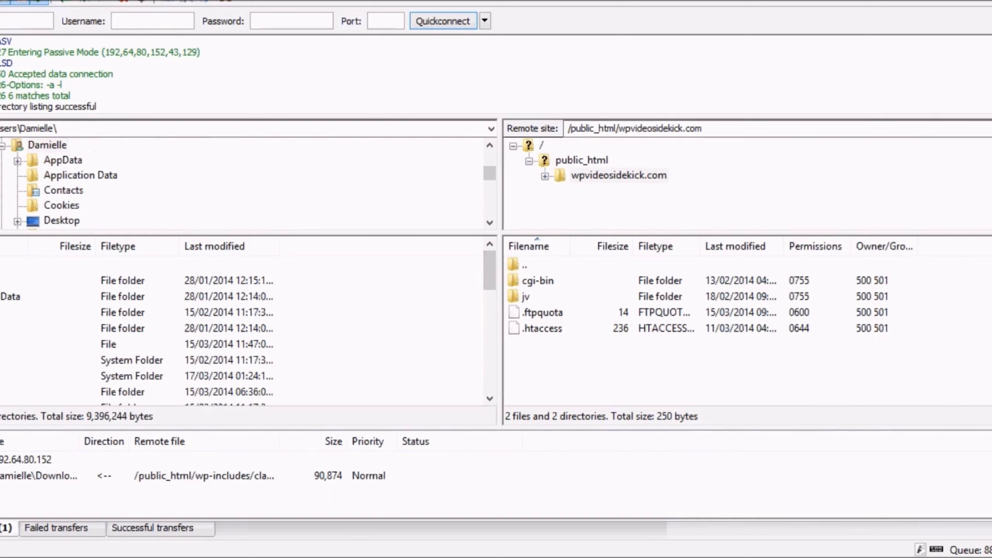
pyautogui.doubleClick(8, 265)
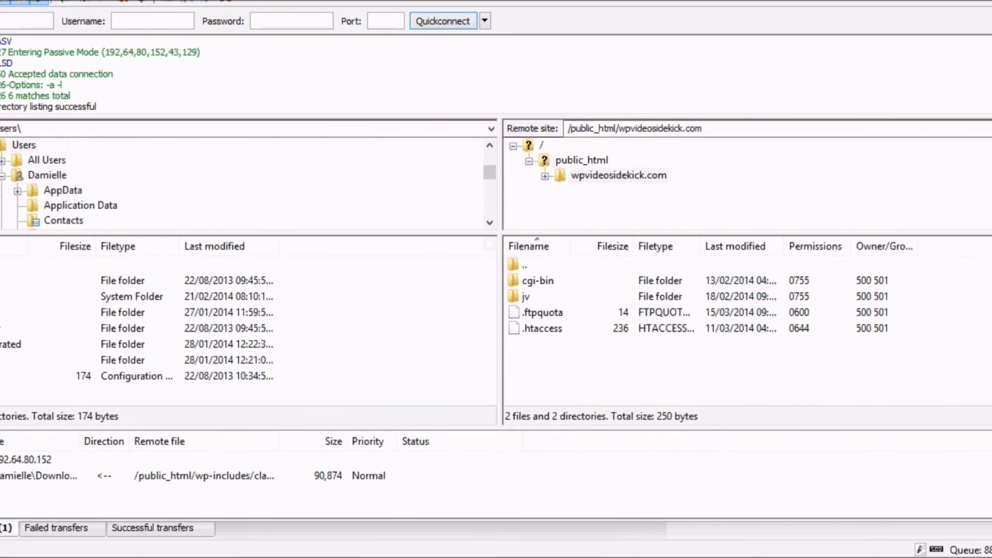
# - Move the remote site up from wpvideosidekick.com through public_html to the root directory
pyautogui.doubleClick(514, 264)
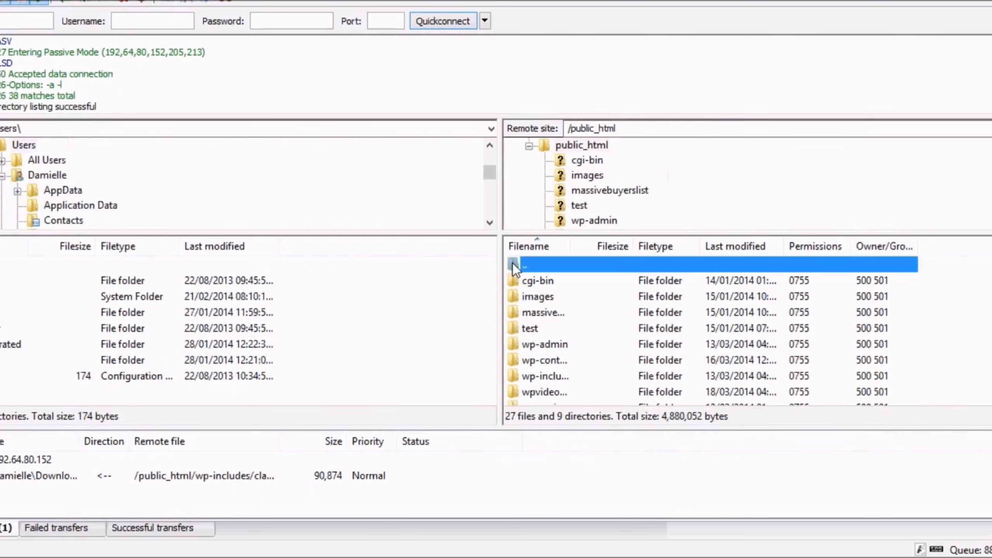
pyautogui.doubleClick(513, 264)
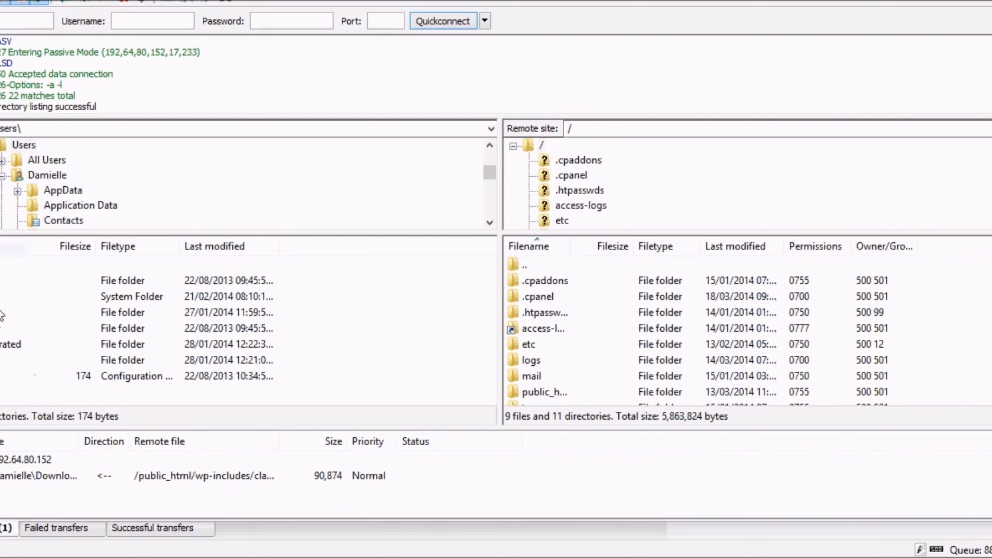
# - Open the Documents folder inside All Users on the local site
pyautogui.doubleClick(2, 281)
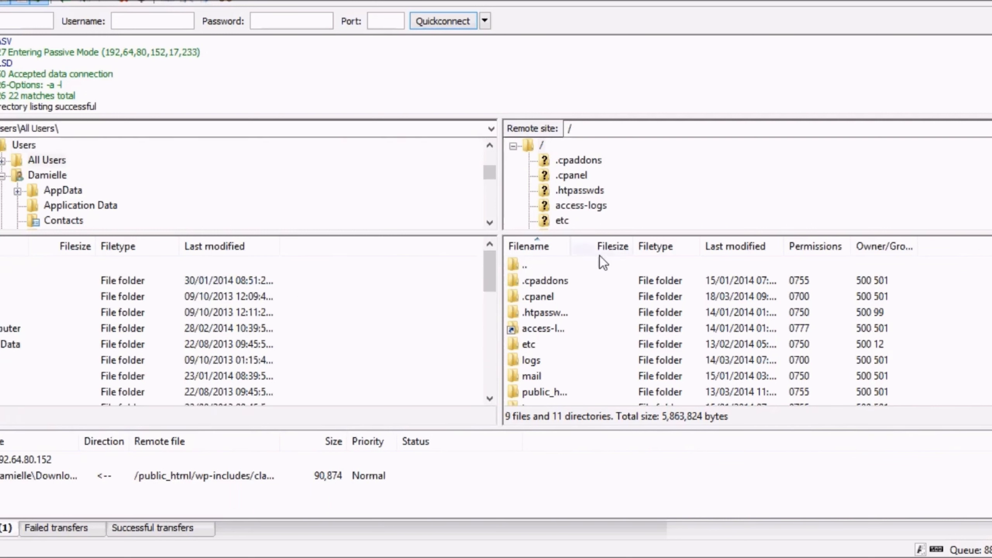
pyautogui.moveTo(494, 267); pyautogui.dragTo(480, 288)
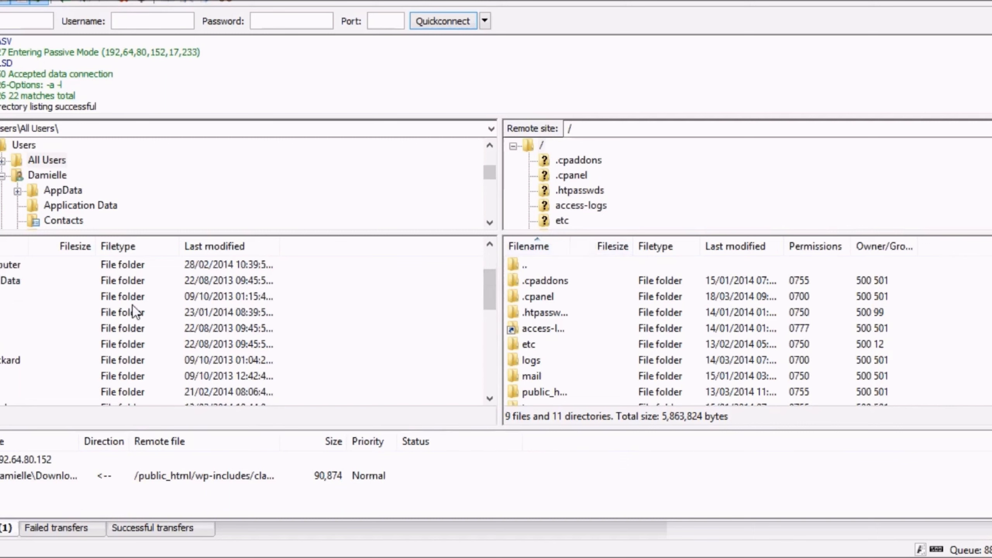
pyautogui.moveTo(491, 296)
pyautogui.mouseDown()
pyautogui.moveTo(490, 259)
pyautogui.moveTo(490, 285)
pyautogui.mouseUp()
pyautogui.doubleClick(5, 343)
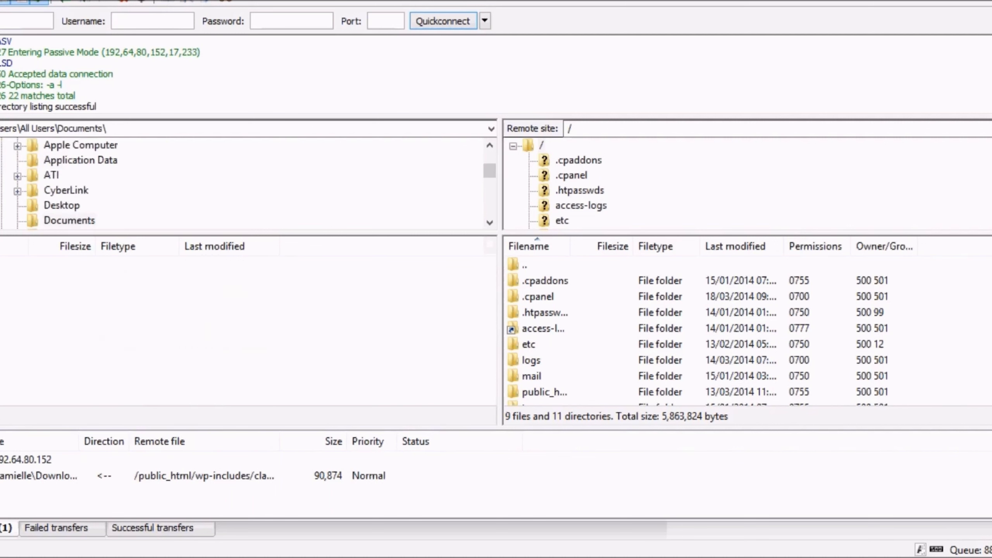
# - Return the local site to the All Users folder and look through its list of subfolders
pyautogui.doubleClick(7, 265)
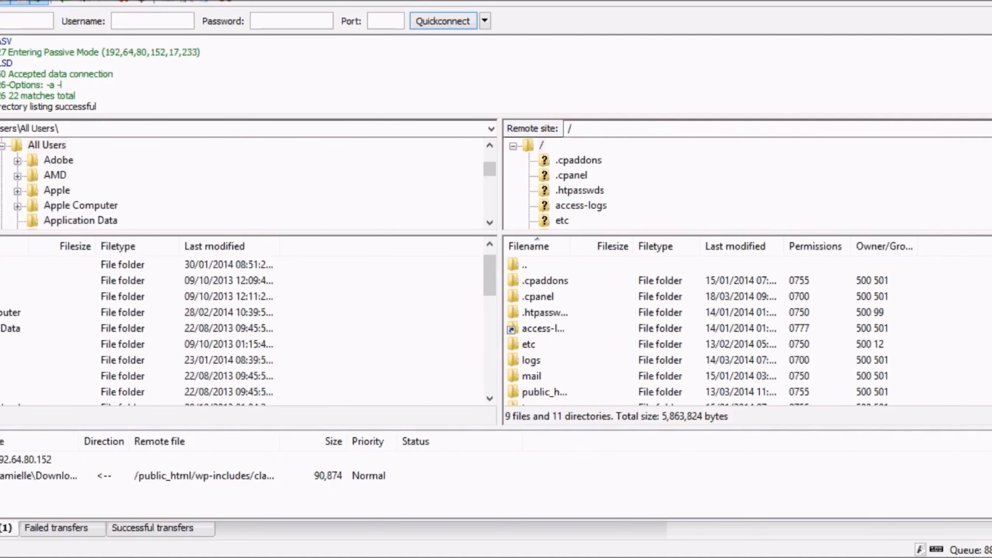
pyautogui.doubleClick(8, 264)
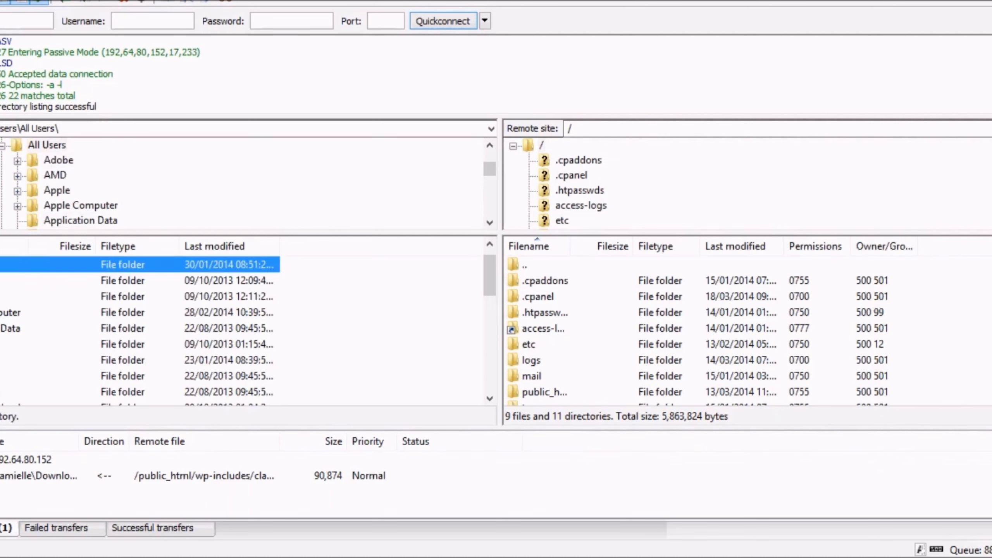
pyautogui.doubleClick(8, 264)
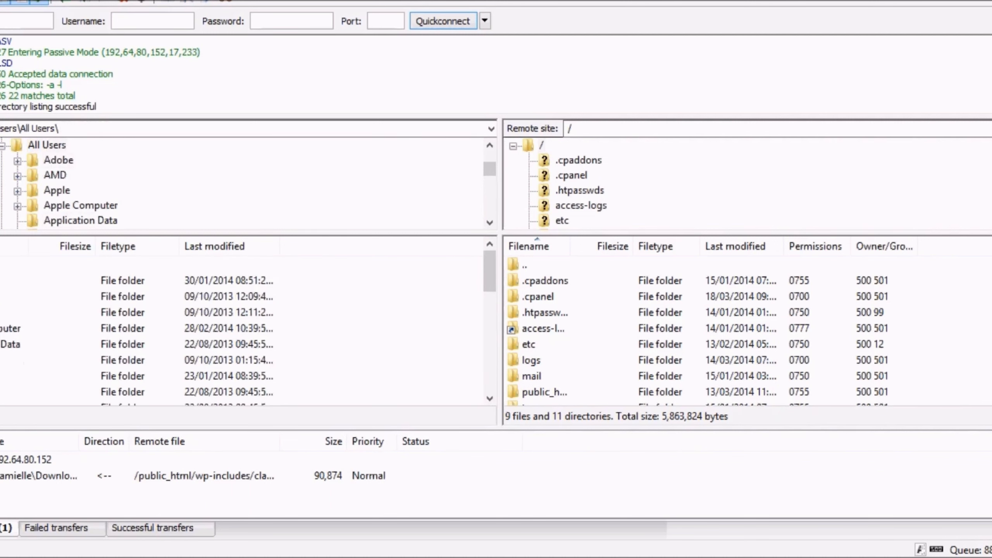
pyautogui.doubleClick(7, 264)
pyautogui.doubleClick(8, 281)
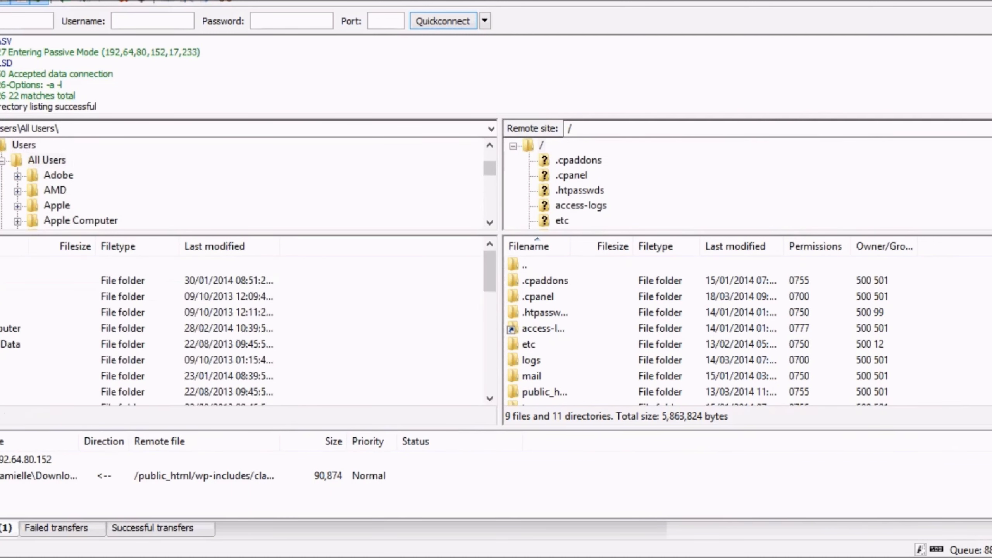
pyautogui.scroll(-7, 7, 371)
pyautogui.scroll(-1, 7, 371)
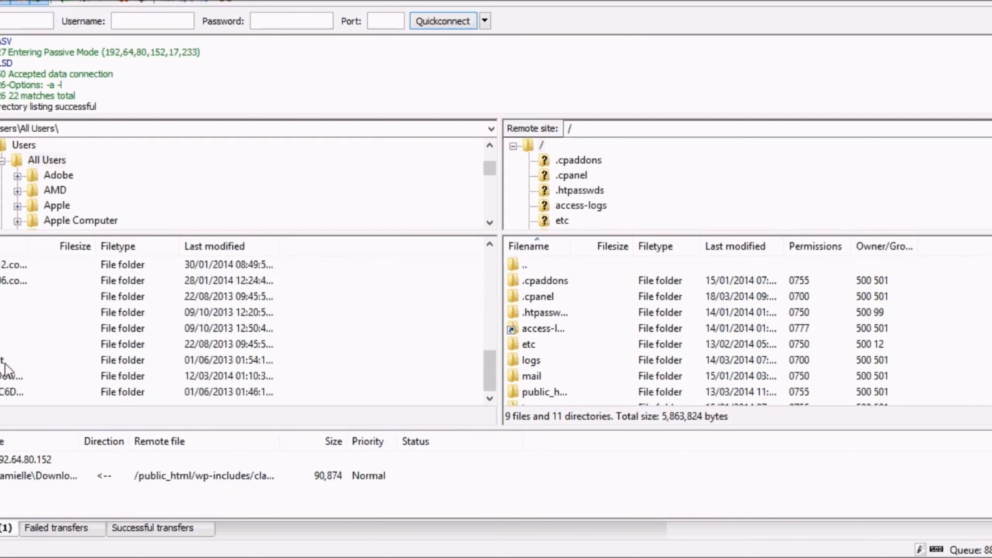
pyautogui.scroll(8, 8, 370)
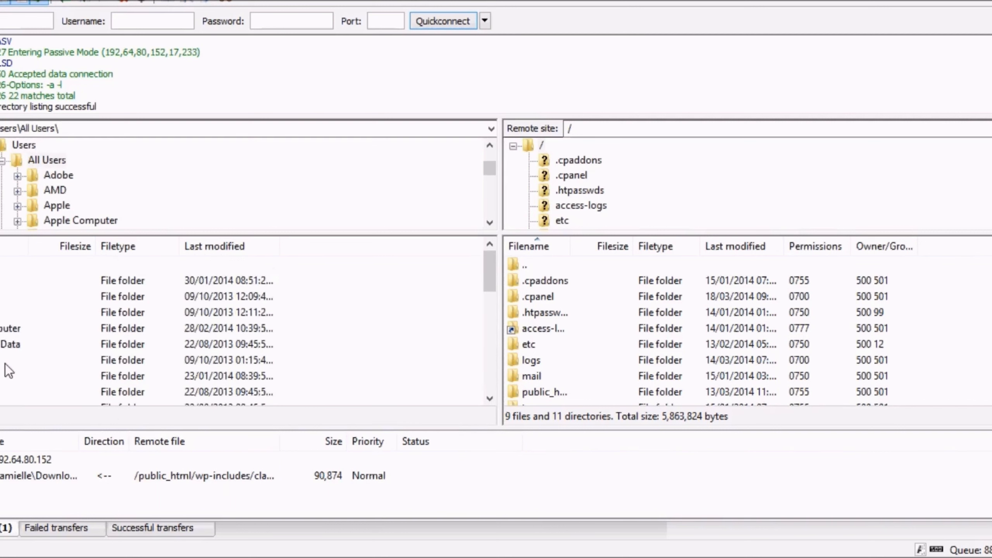
pyautogui.scroll(-8, 8, 371)
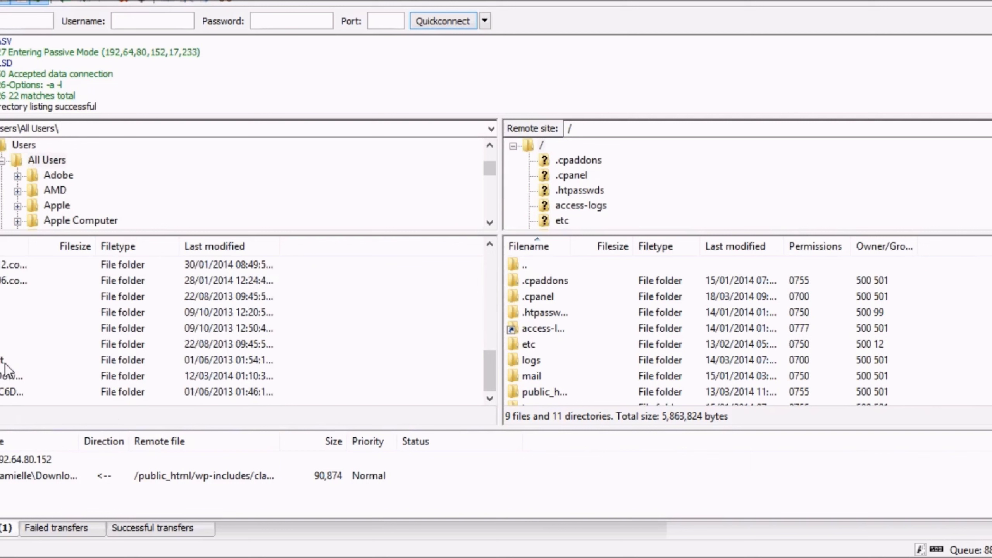
# - Open the DH folder within the personal user profile's Documents folder on the local site
pyautogui.press('BackSpace')
pyautogui.doubleClick(1, 296)
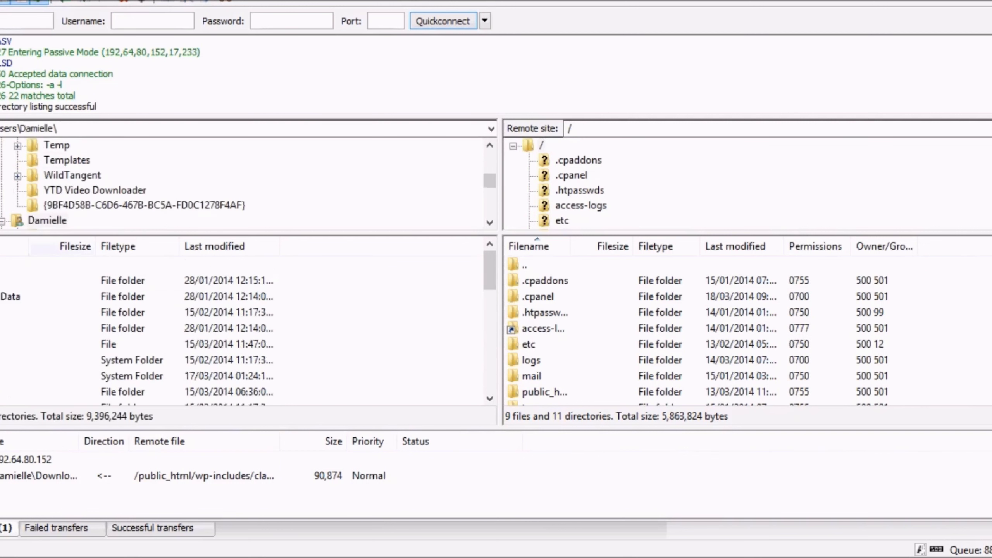
pyautogui.doubleClick(4, 376)
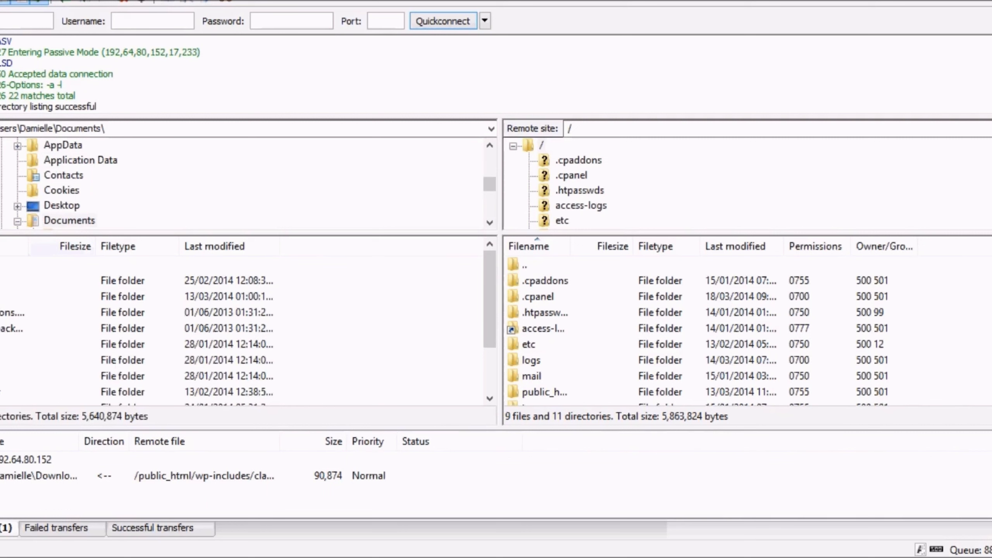
pyautogui.doubleClick(12, 296)
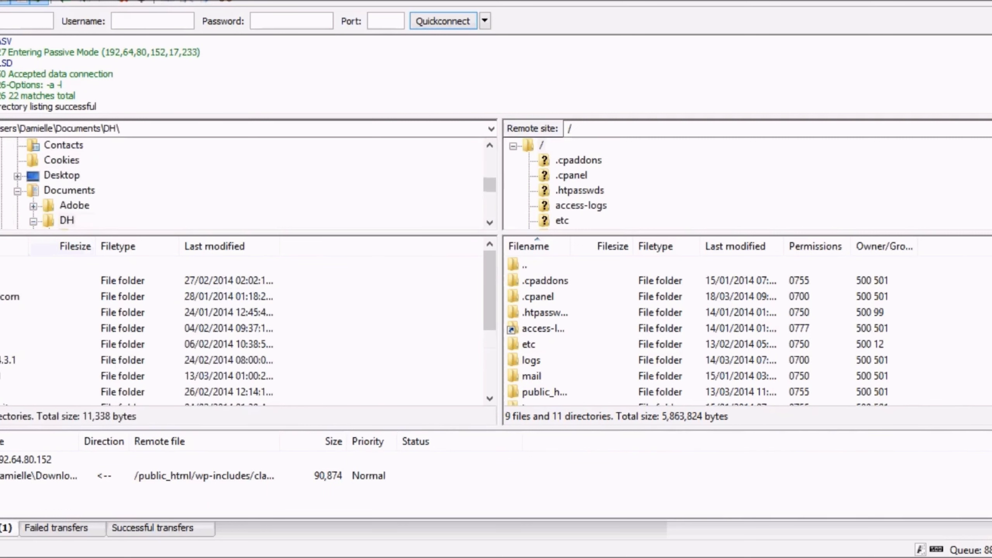
# - Open the Wordpress folder inside DH on the local site, and go into its wordpress-3.8.1 subfolder
pyautogui.scroll(-3, 89, 342)
pyautogui.doubleClick(84, 339)
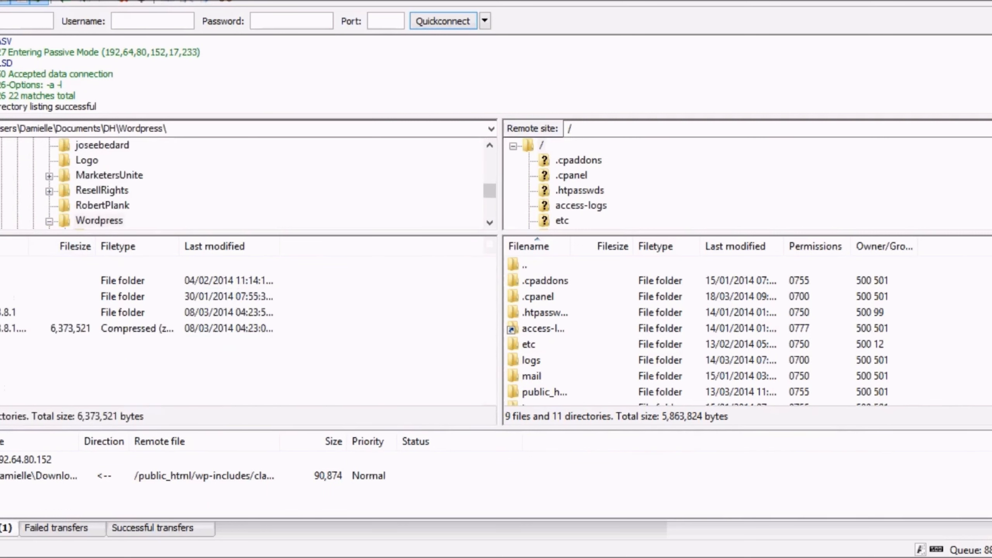
pyautogui.click(78, 312)
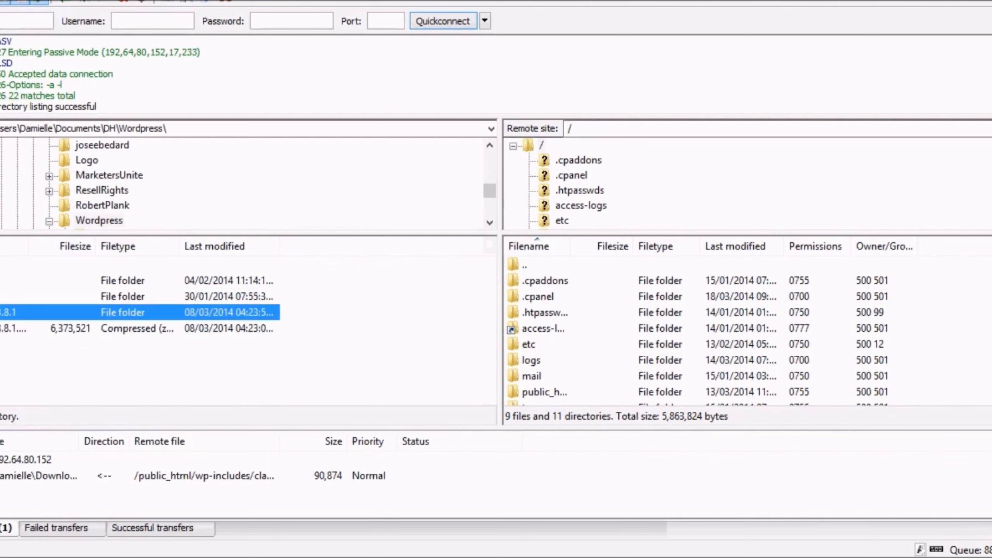
pyautogui.press('F2')
pyautogui.doubleClick(7, 315)
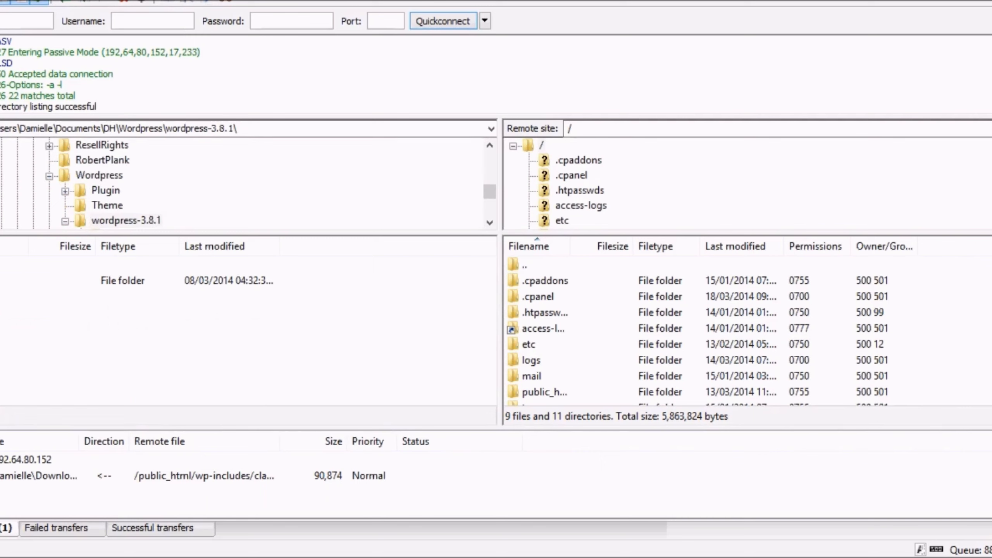
# - Open the public_html folder on the remote site and look through its folders and files
pyautogui.scroll(-1, 696, 329)
pyautogui.doubleClick(541, 379)
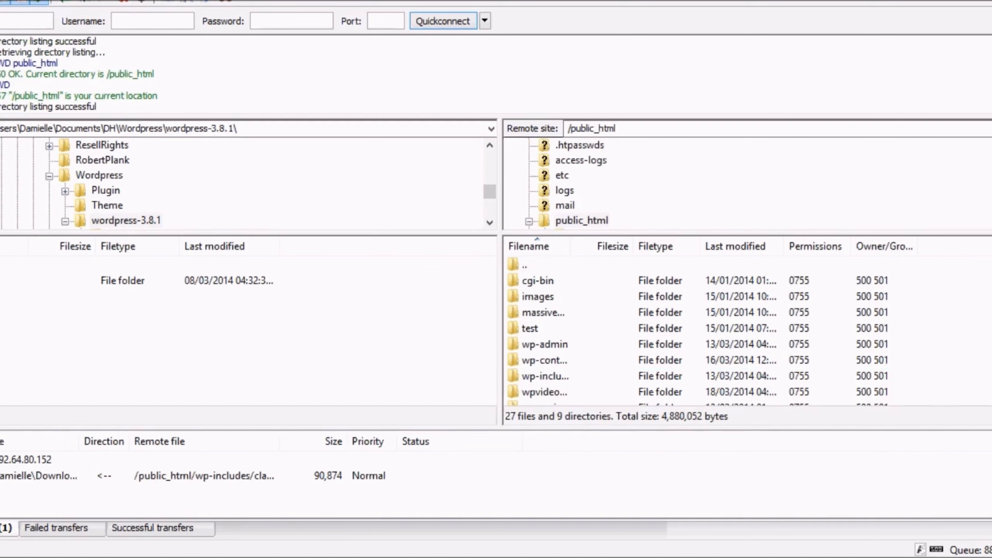
pyautogui.scroll(-9, 743, 332)
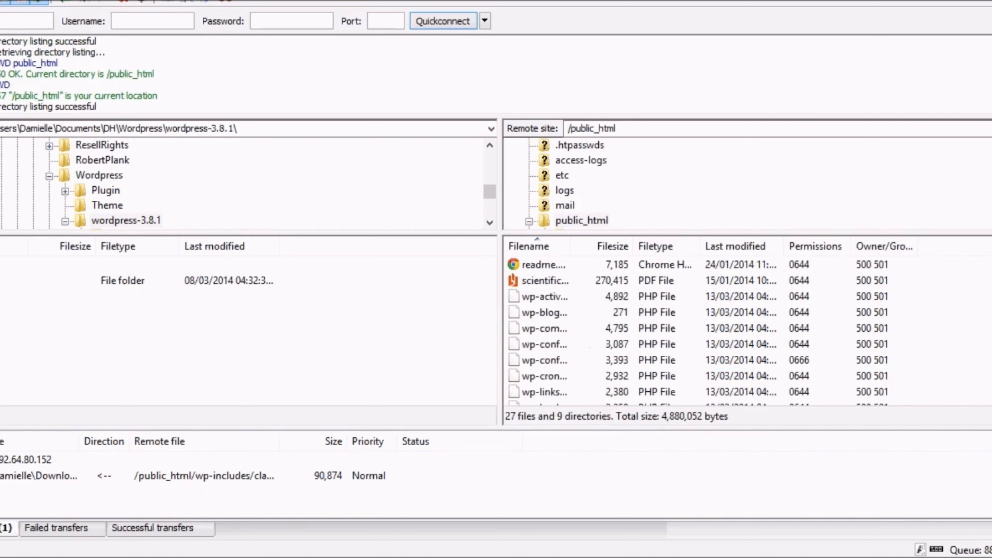
pyautogui.scroll(8, 742, 332)
pyautogui.scroll(1, 742, 332)
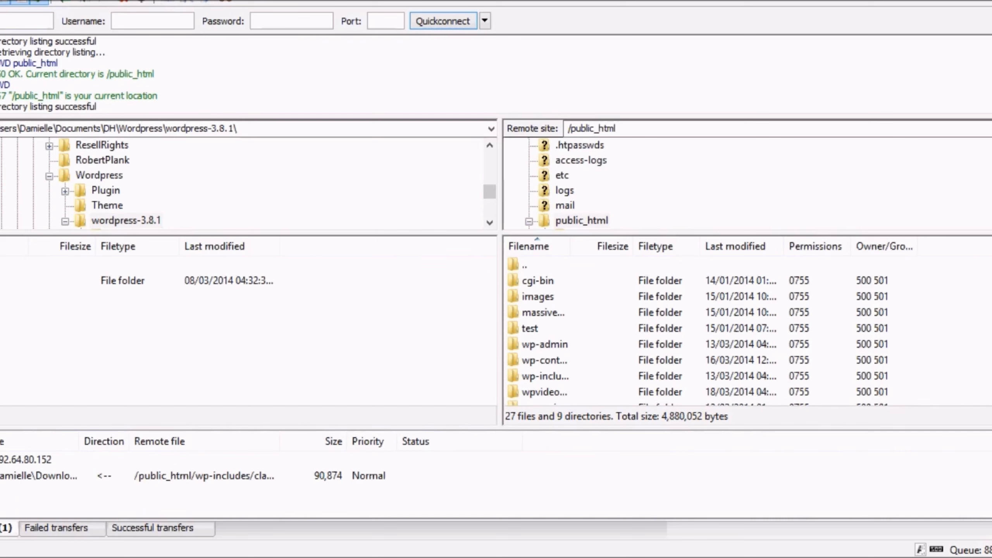
pyautogui.scroll(-1, 748, 331)
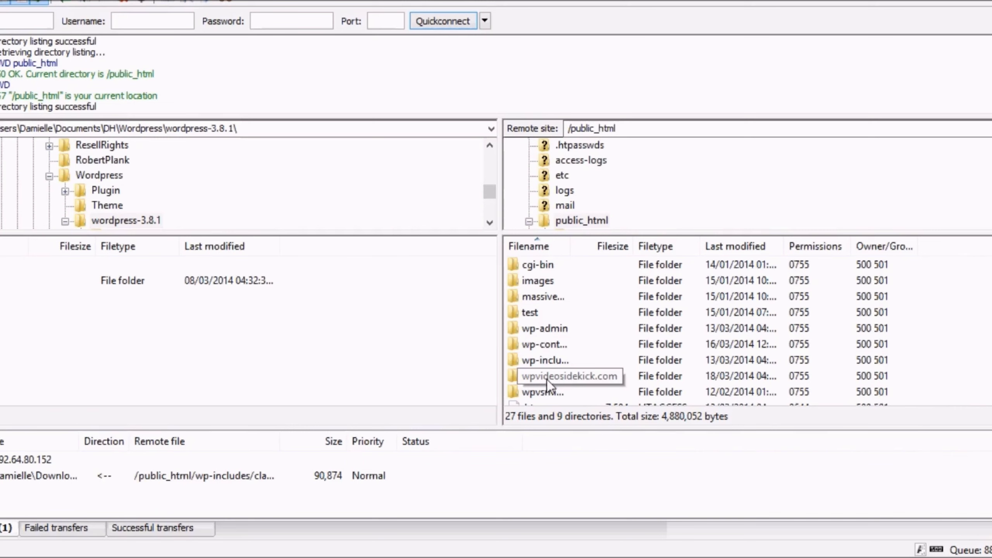
# - Move the remote site up to the root directory and reopen the public_html folder
pyautogui.doubleClick(549, 220)
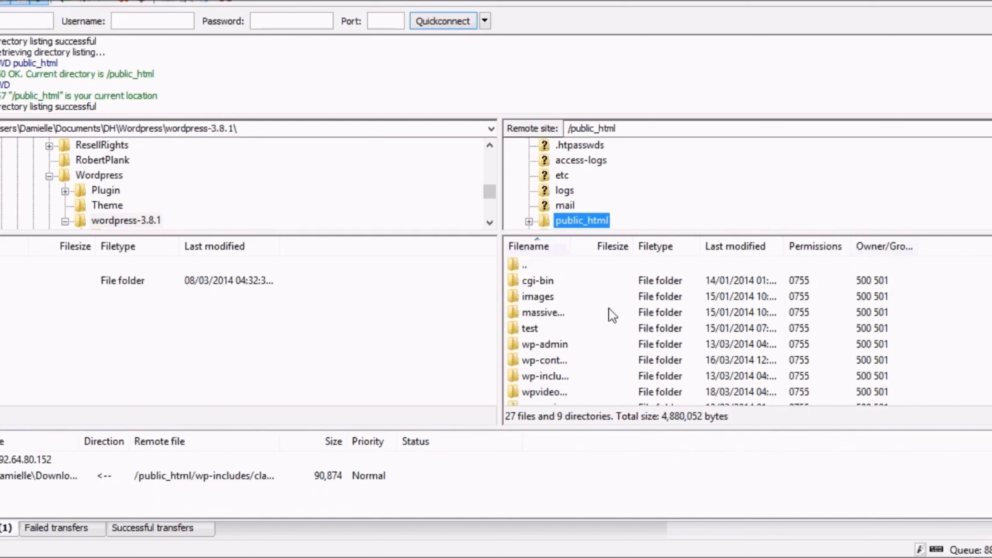
pyautogui.doubleClick(516, 268)
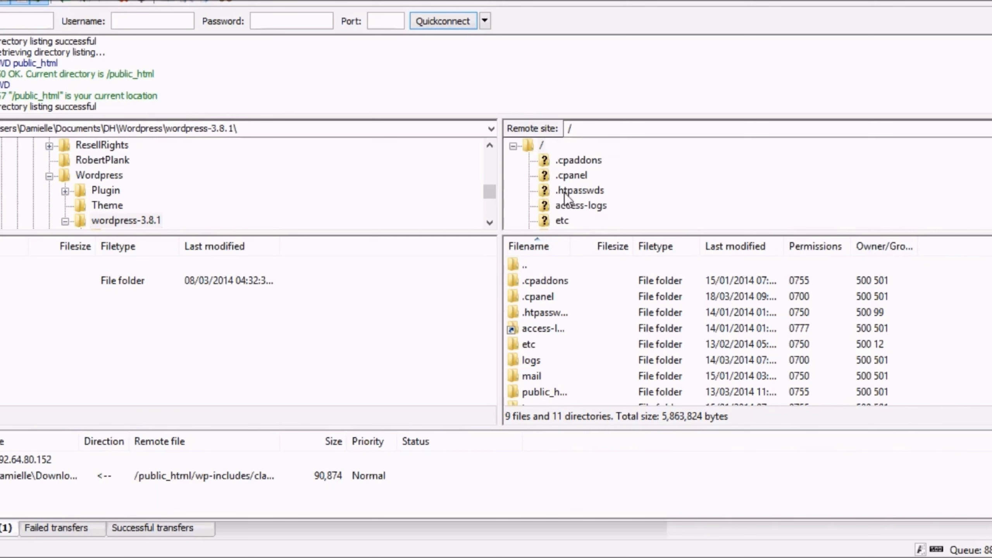
pyautogui.doubleClick(533, 392)
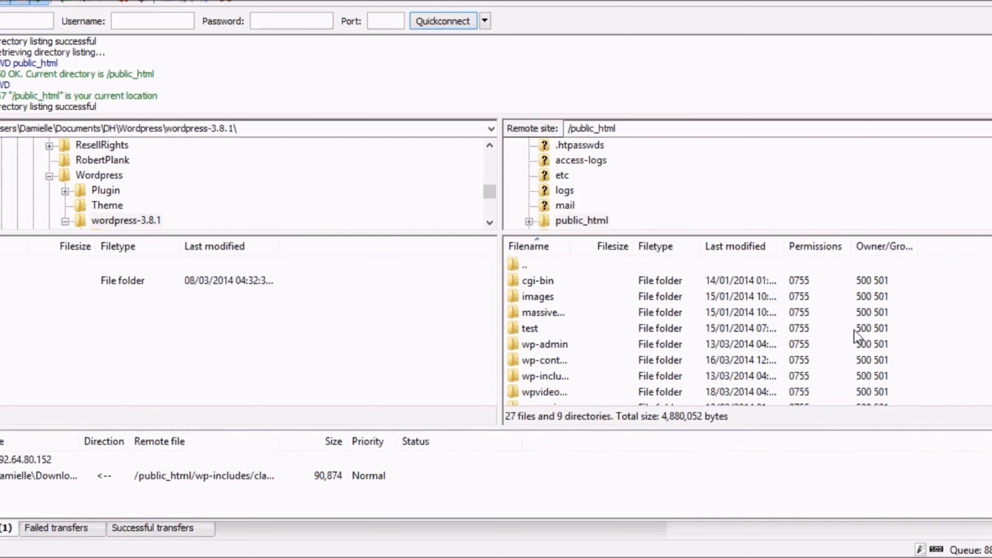
# - Open the wordpress folder inside wordpress-3.8.1 on the local site and the wpvideosidekick.com folder on the remote site
pyautogui.click(1, 281)
pyautogui.doubleClick(0, 280)
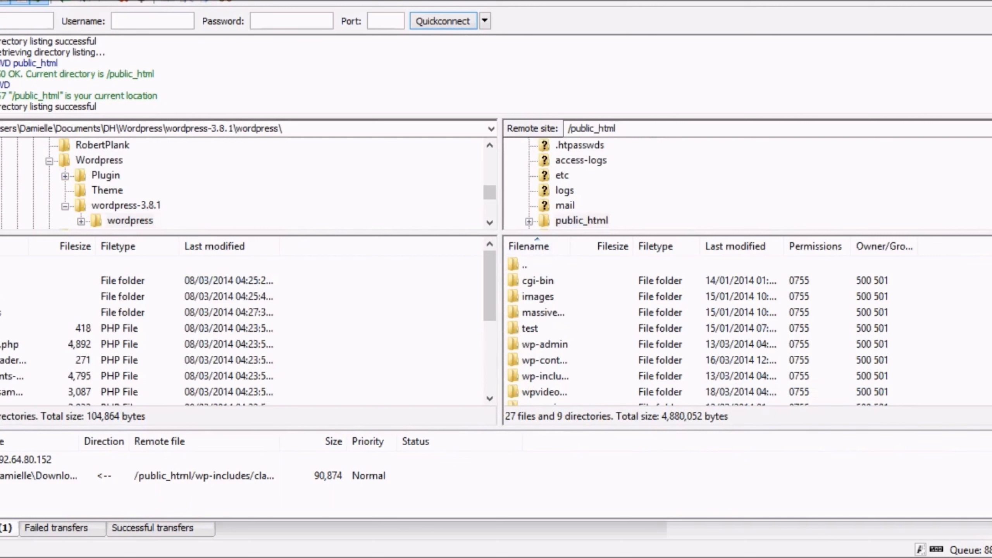
pyautogui.scroll(-1, 690, 376)
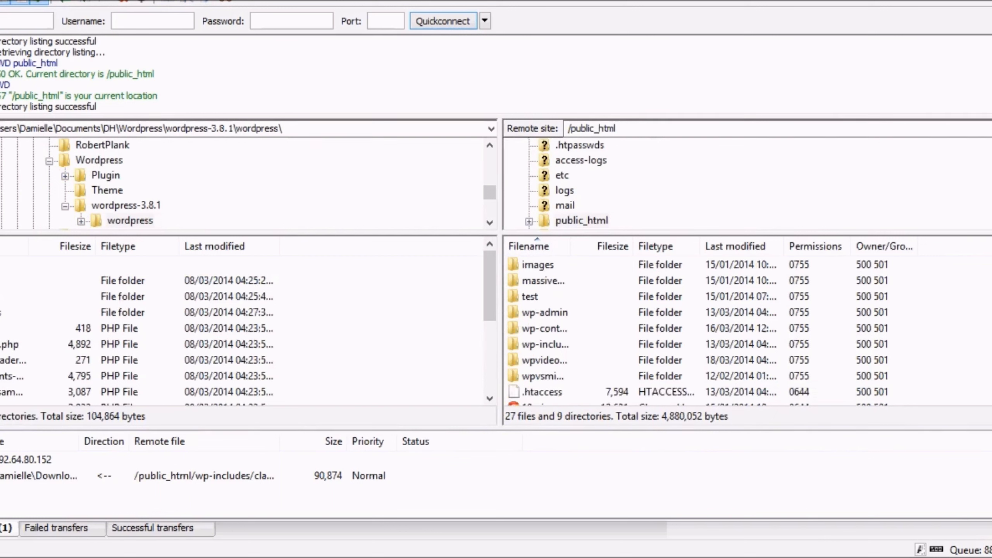
pyautogui.doubleClick(543, 360)
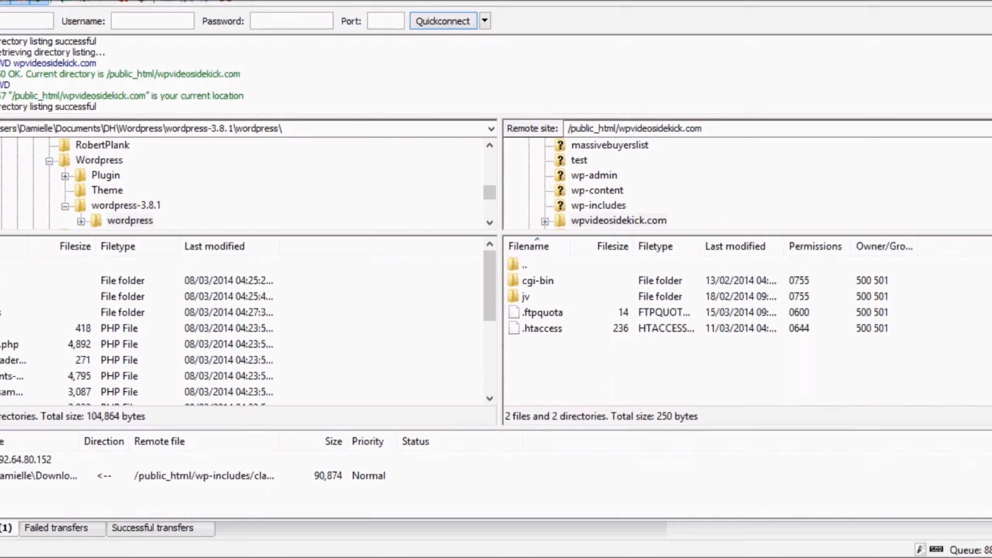
# - Upload all folders and files of the local wordpress folder to wpvideosidekick.com on the remote site
pyautogui.click(8, 280)
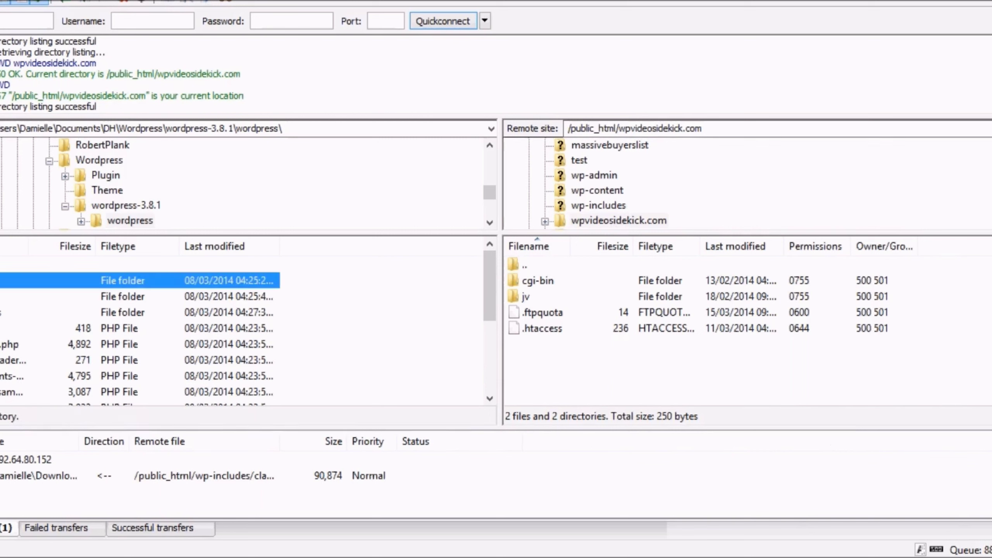
pyautogui.hotkey('shift', 'Down')
pyautogui.hotkey('shift', 'Down')
pyautogui.hotkey('shift', 'Down')
pyautogui.hotkey('shift', 'Down')
pyautogui.hotkey('shift', 'Down')
pyautogui.hotkey('shift', 'Down')
pyautogui.hotkey('shift', 'Down')
pyautogui.hotkey('shift', 'Down')
pyautogui.hotkey('shift', 'Down')
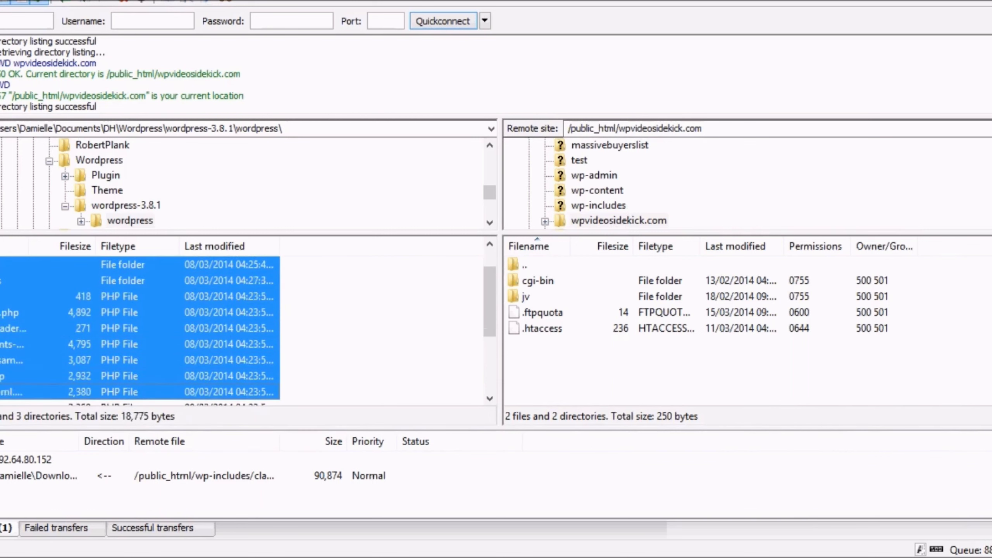
pyautogui.hotkey('shift', 'Down')
pyautogui.hotkey('shift', 'Down')
pyautogui.hotkey('shift', 'Down')
pyautogui.hotkey('shift', 'Down')
pyautogui.hotkey('shift', 'Down')
pyautogui.hotkey('shift', 'Down')
pyautogui.hotkey('shift', 'Down')
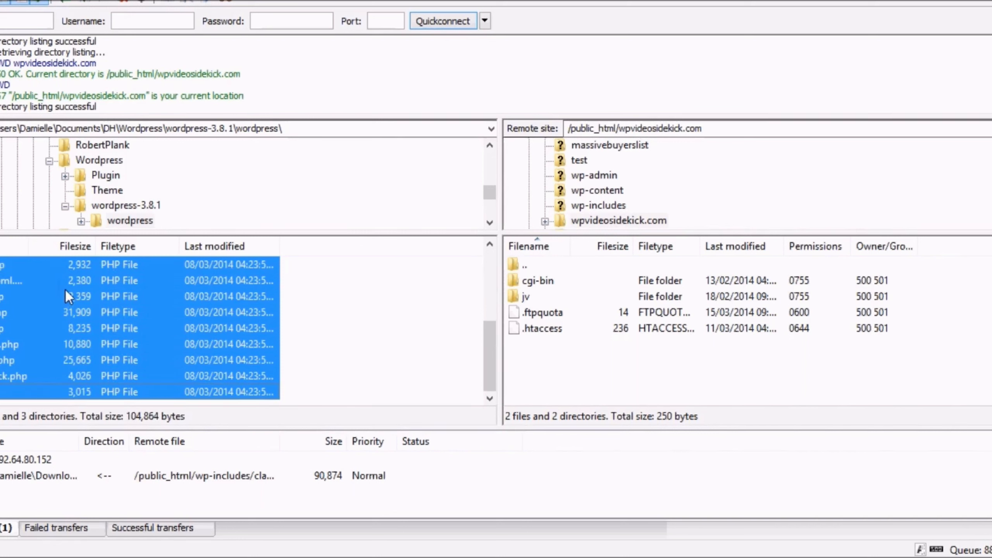
pyautogui.moveTo(81, 296); pyautogui.dragTo(158, 337)
pyautogui.rightClick(158, 339)
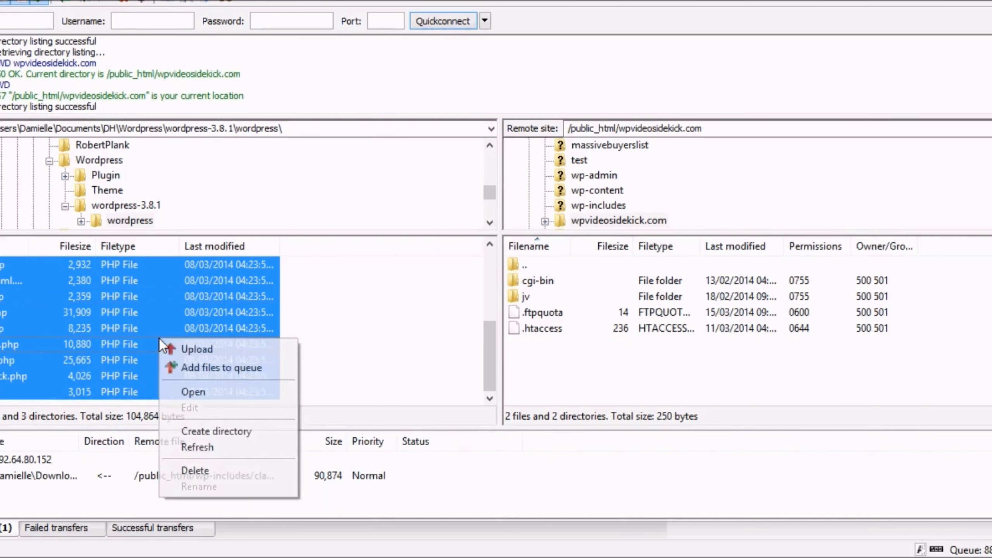
pyautogui.click(192, 349)
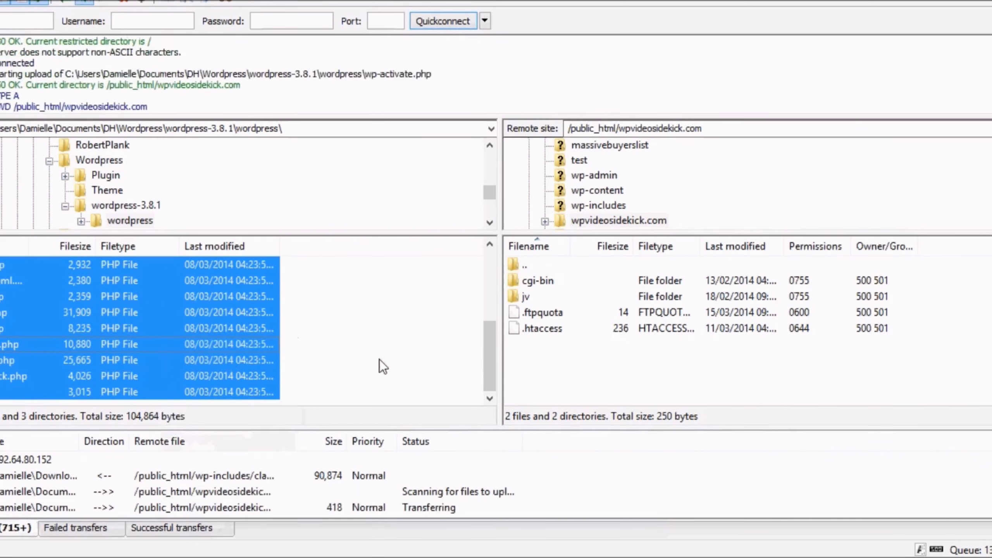